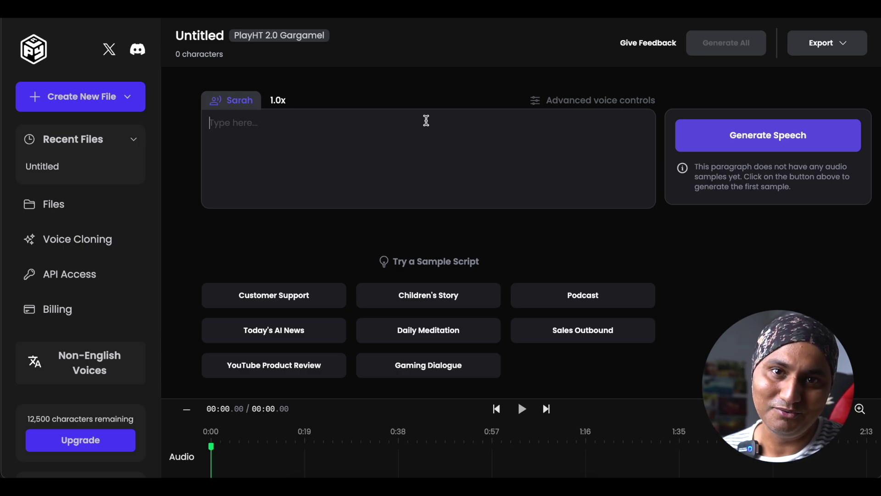
Step: Fill the paragraph with the Podcast sample script cut off after "well, this podcast?" and regenerate its speech
{"action": "left_click", "coordinate": [325, 140]}
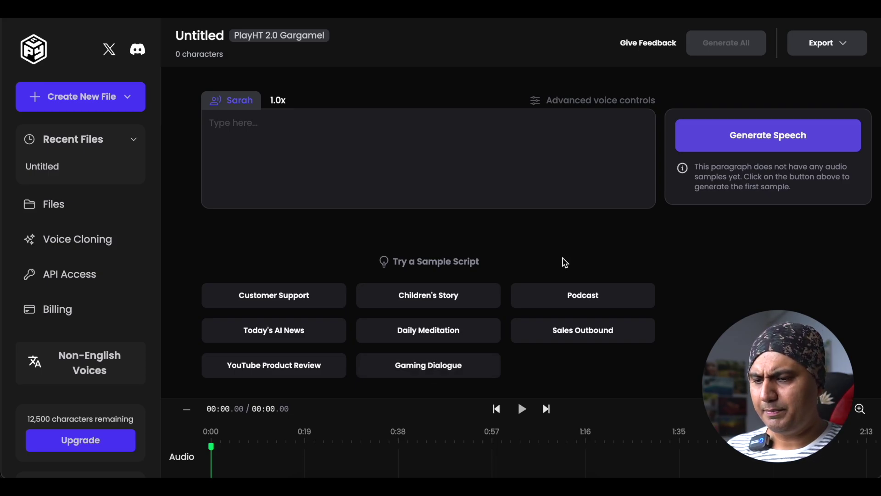
{"action": "left_click", "coordinate": [573, 296]}
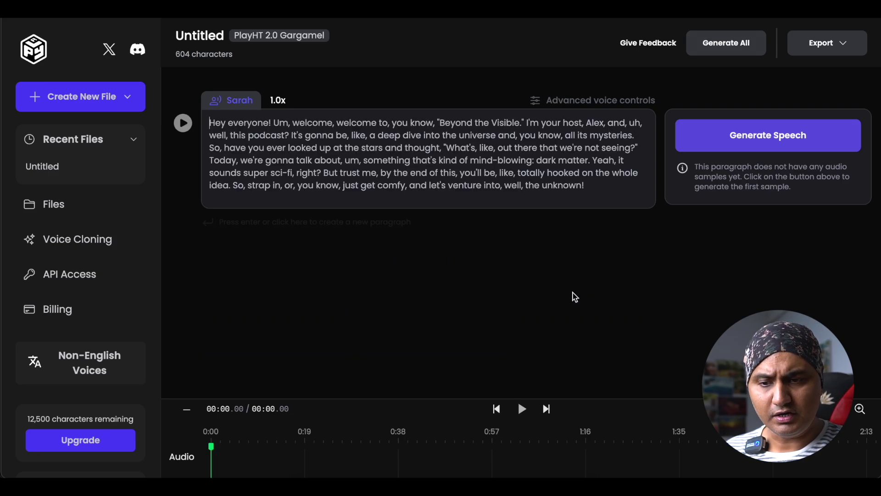
{"action": "left_click_drag", "start_coordinate": [292, 135], "coordinate": [645, 185]}
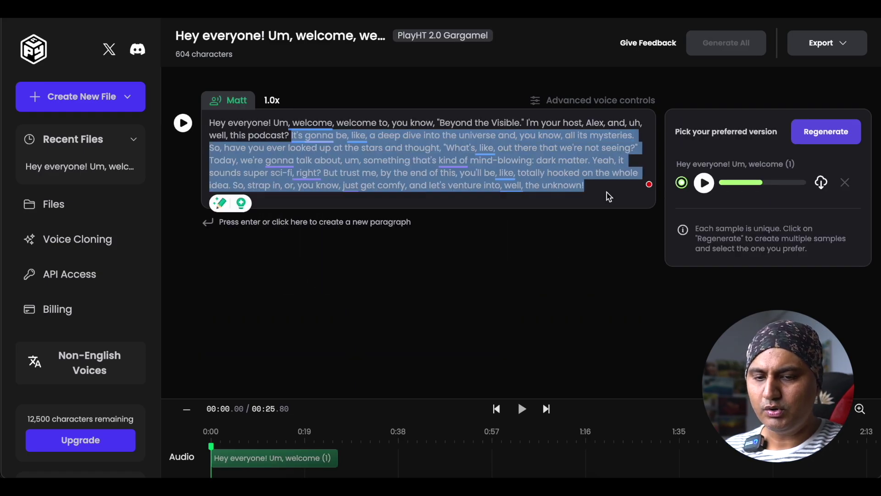
{"action": "key", "text": "BackSpace"}
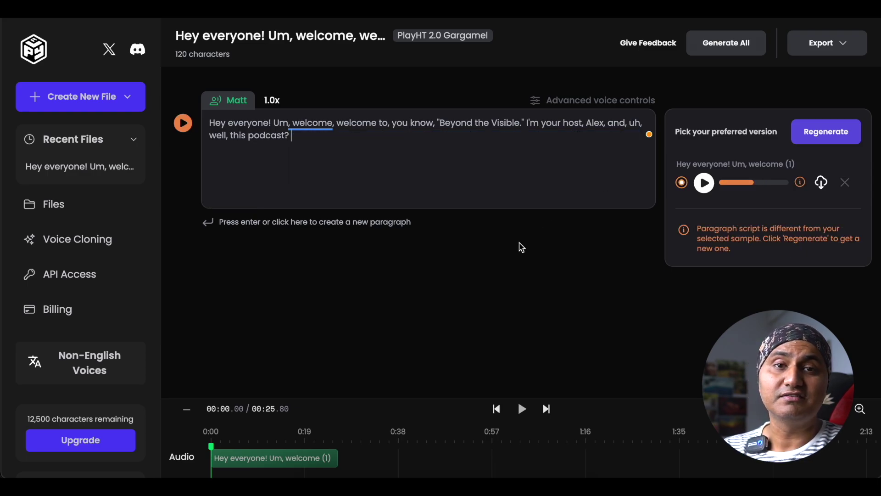
{"action": "left_click", "coordinate": [183, 123]}
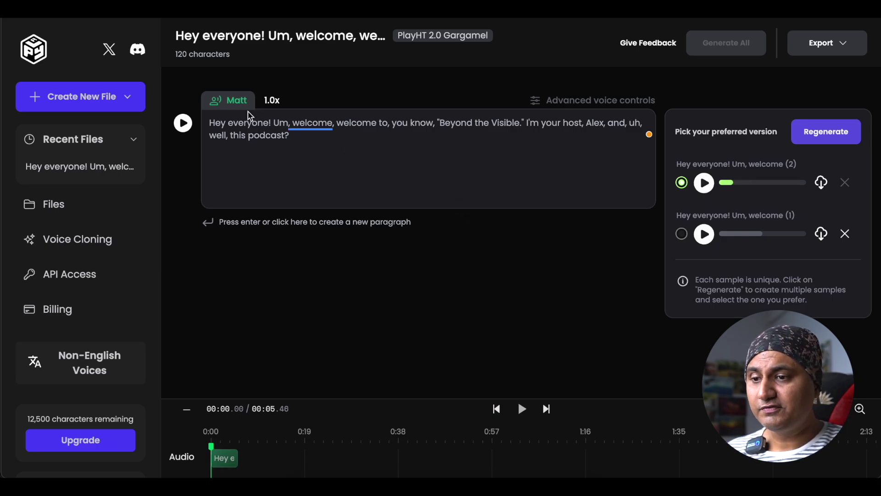
Step: Browse the list of pre-made voices available for the paragraph
{"action": "left_click", "coordinate": [227, 105]}
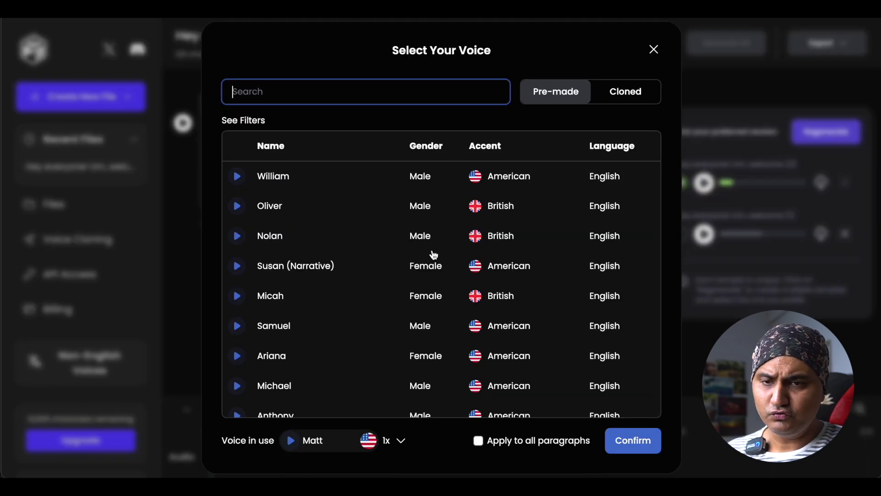
{"action": "scroll", "coordinate": [433, 252], "scroll_direction": "down", "scroll_amount": 4}
{"action": "scroll", "coordinate": [433, 254], "scroll_direction": "down", "scroll_amount": 15}
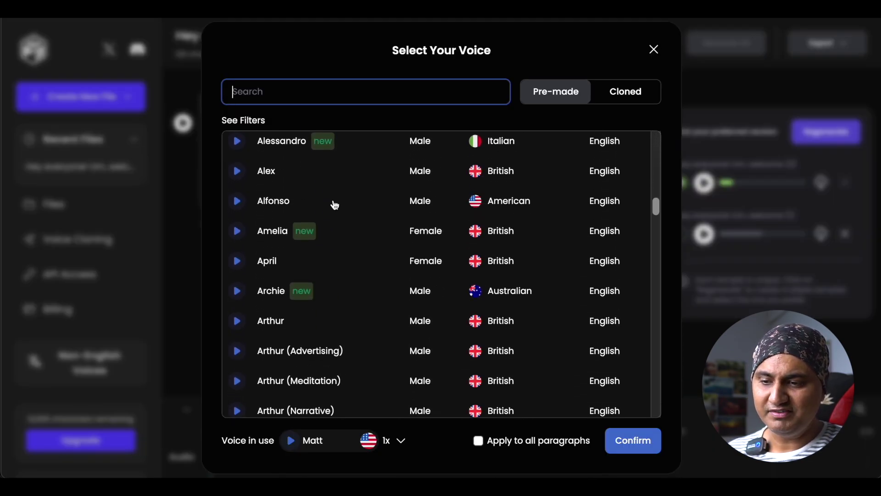
{"action": "scroll", "coordinate": [335, 205], "scroll_direction": "down", "scroll_amount": 10}
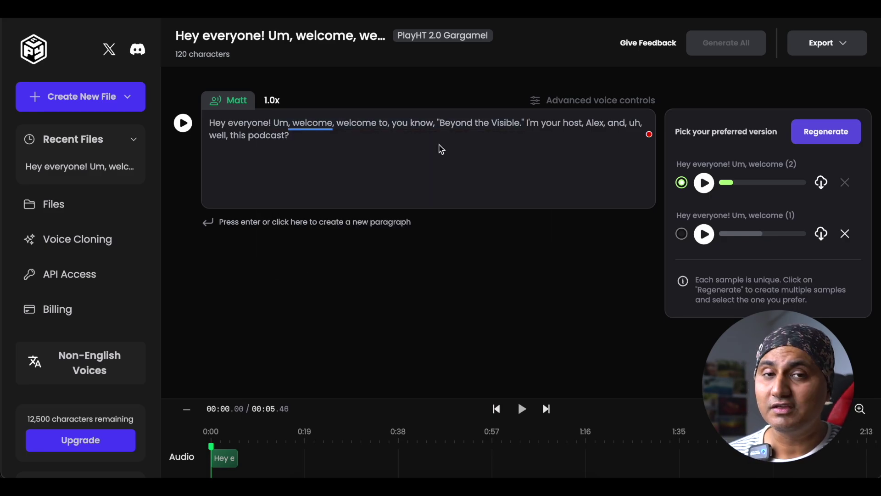
Step: Raise the paragraph voice's Stability and Intensity to maximum and regenerate the speech sample
{"action": "left_click", "coordinate": [562, 102]}
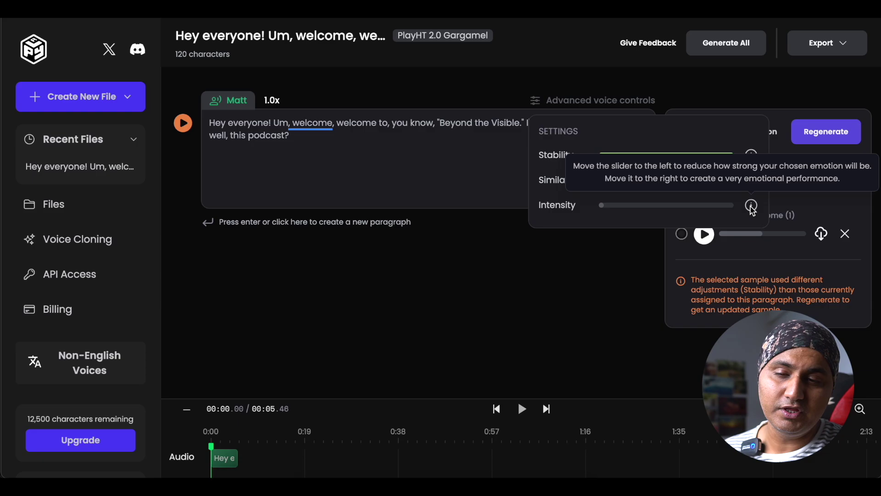
{"action": "left_click_drag", "start_coordinate": [603, 205], "coordinate": [747, 208]}
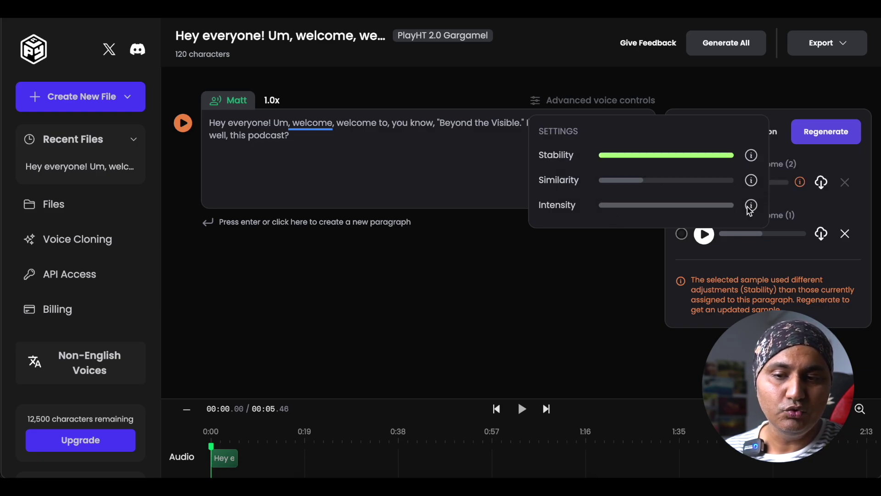
{"action": "left_click", "coordinate": [183, 124]}
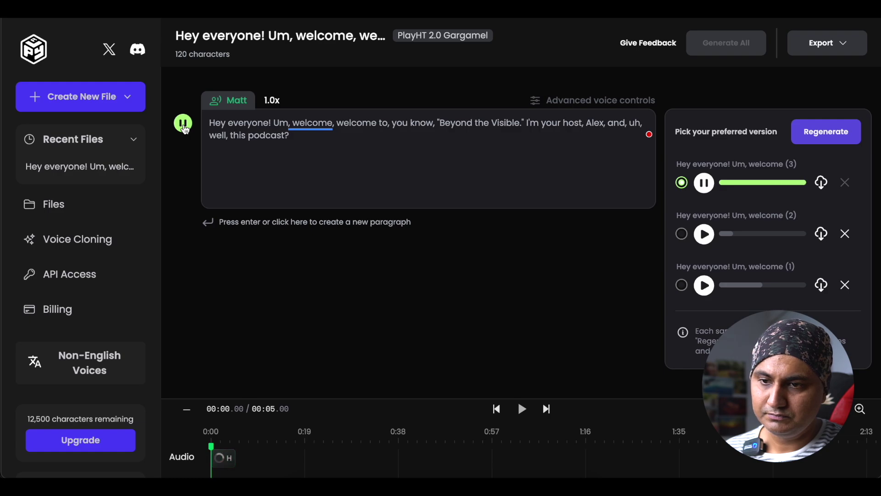
Step: Raise the paragraph voice's Similarity to maximum in the advanced voice settings
{"action": "left_click", "coordinate": [654, 99]}
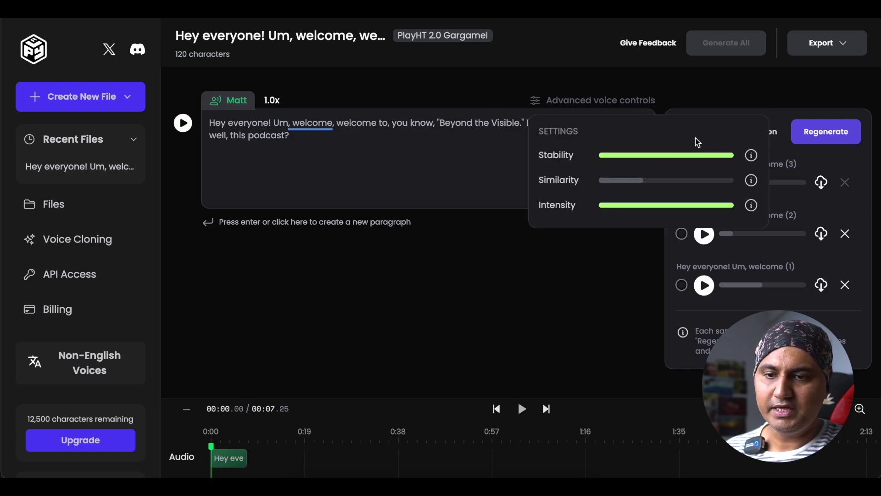
{"action": "left_click_drag", "start_coordinate": [643, 181], "coordinate": [767, 179]}
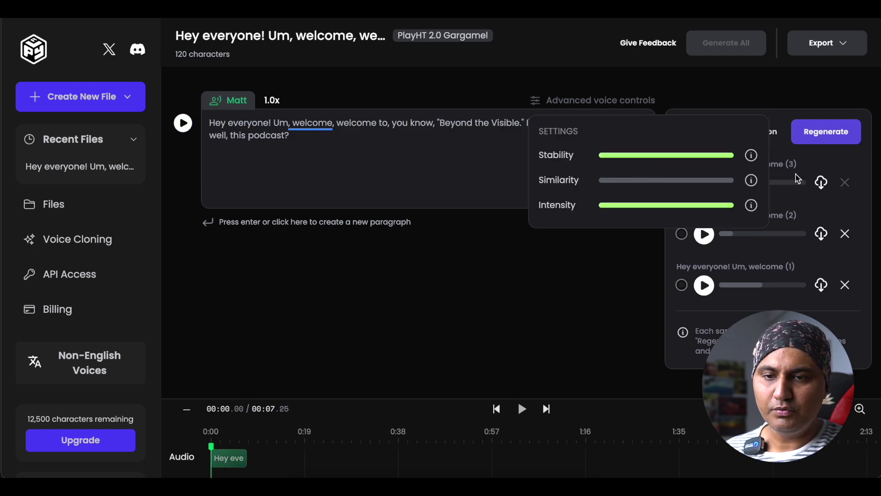
{"action": "left_click", "coordinate": [607, 277]}
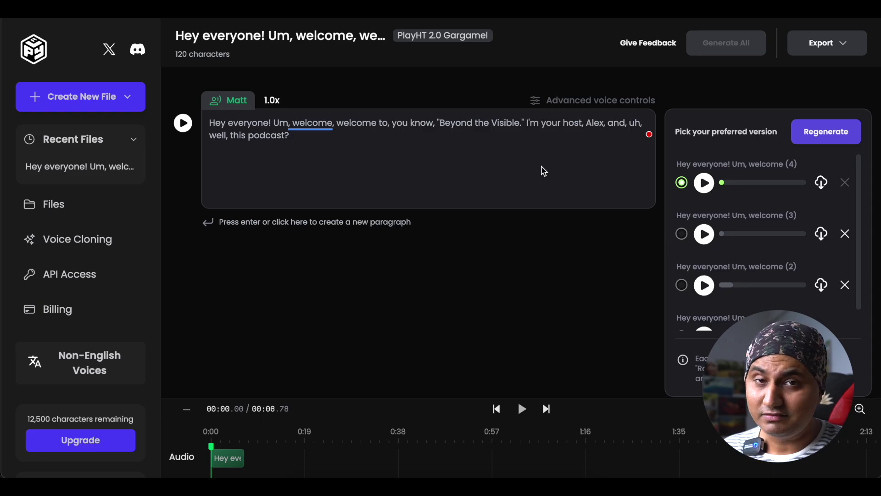
Step: Start a new Instant voice clone and upload Audio Sample.mp3 as its voice sample
{"action": "left_click", "coordinate": [68, 245]}
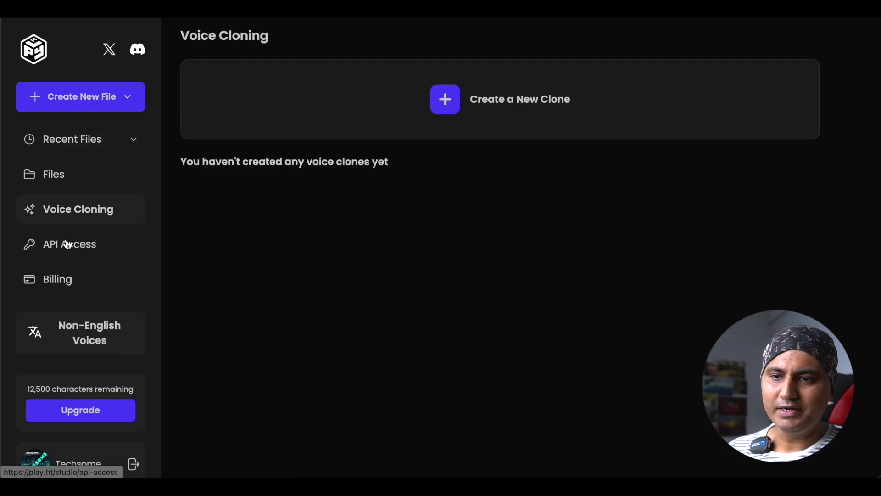
{"action": "left_click", "coordinate": [445, 110]}
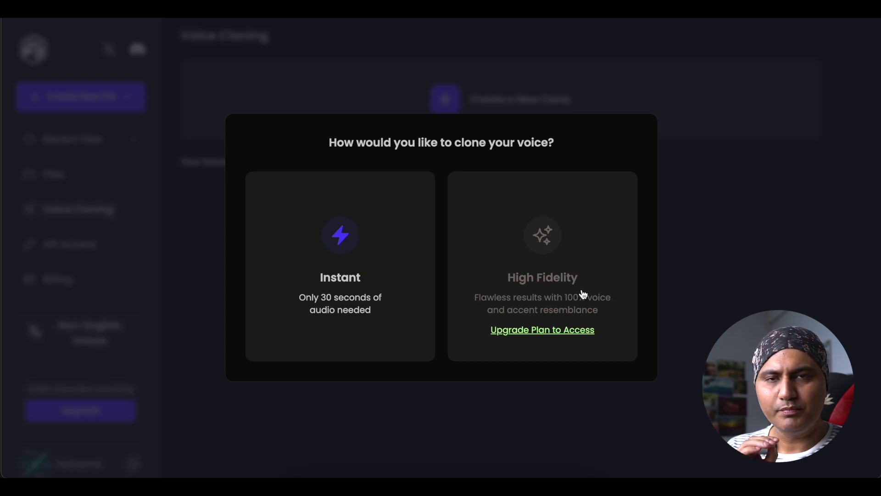
{"action": "left_click", "coordinate": [380, 263]}
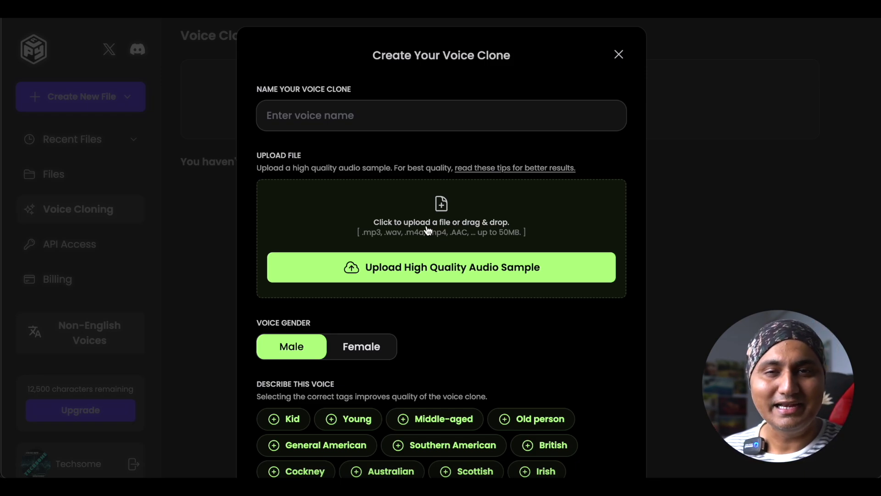
{"action": "left_click", "coordinate": [438, 268]}
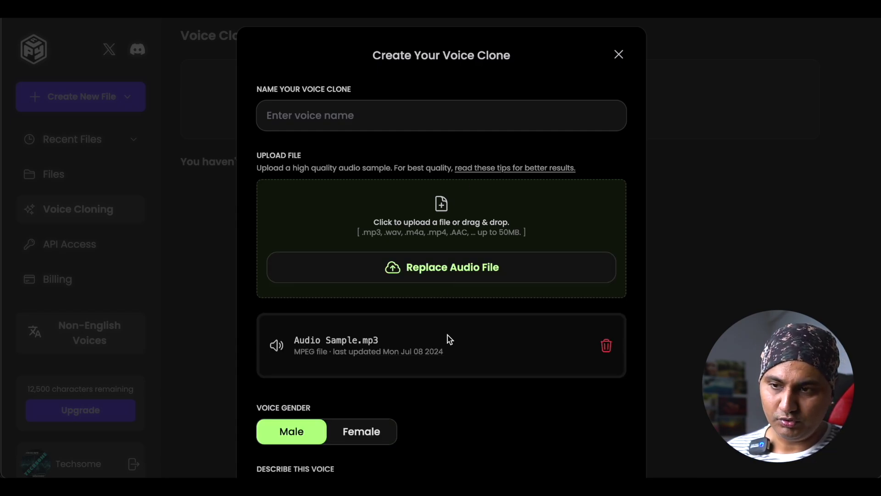
Step: Name the voice clone with the speaker's first name and tag the voice as Hindi and Indian
{"action": "left_click", "coordinate": [344, 118]}
{"action": "type", "text": "Akghi"}
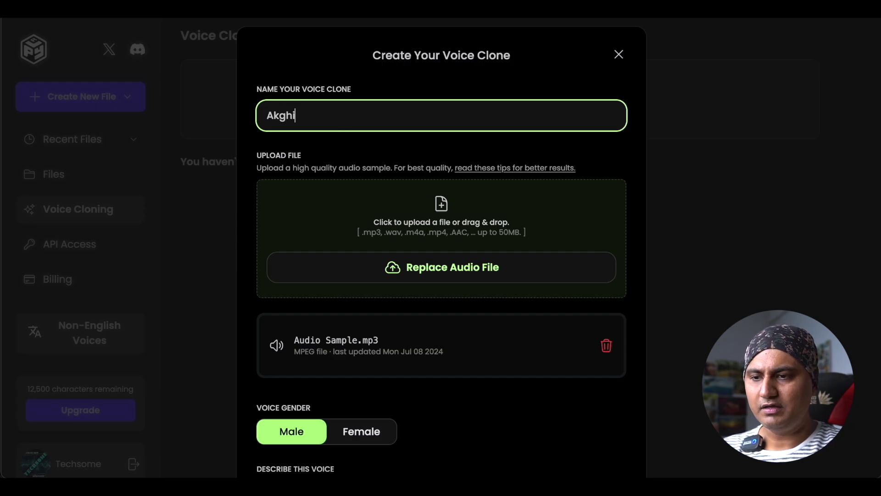
{"action": "scroll", "coordinate": [419, 272], "scroll_direction": "down", "scroll_amount": 3}
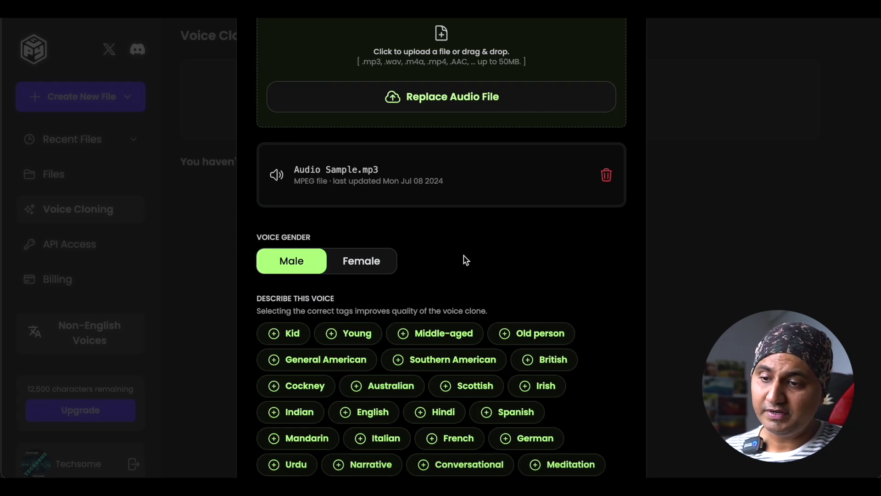
{"action": "scroll", "coordinate": [466, 260], "scroll_direction": "down", "scroll_amount": 2}
{"action": "scroll", "coordinate": [428, 145], "scroll_direction": "down", "scroll_amount": 1}
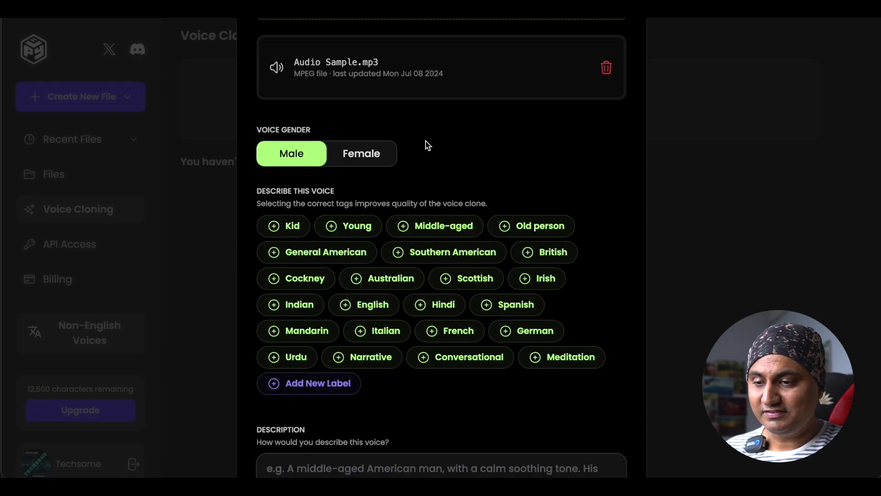
{"action": "left_click", "coordinate": [421, 305]}
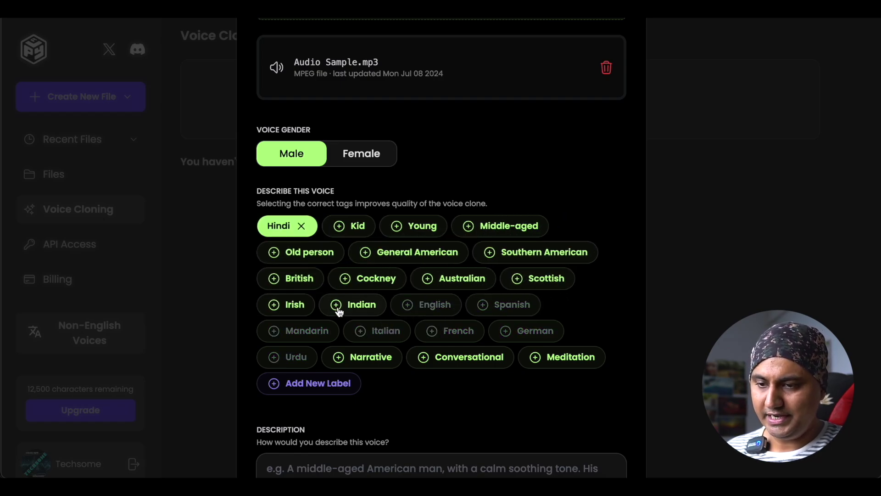
{"action": "left_click", "coordinate": [339, 305]}
Step: Confirm having the rights to use the voice and submit the clone without a description
{"action": "scroll", "coordinate": [459, 312], "scroll_direction": "down", "scroll_amount": 5}
{"action": "left_click", "coordinate": [417, 306]}
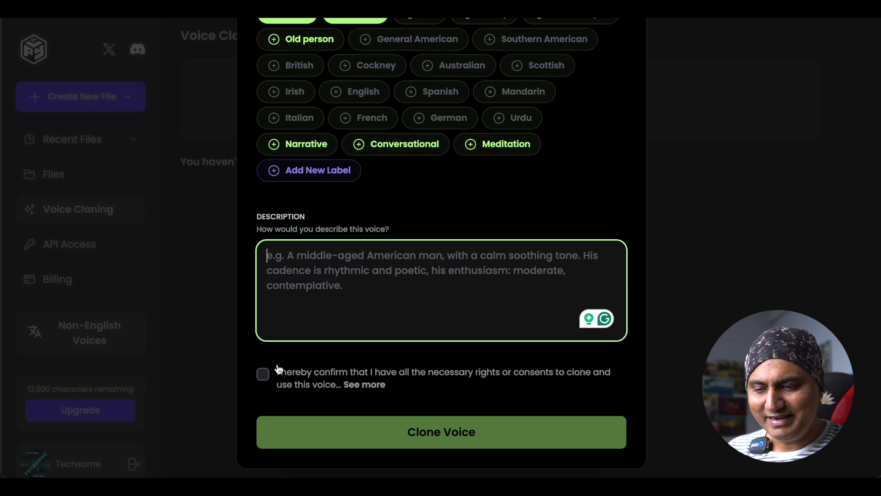
{"action": "left_click", "coordinate": [263, 375]}
{"action": "left_click", "coordinate": [450, 432]}
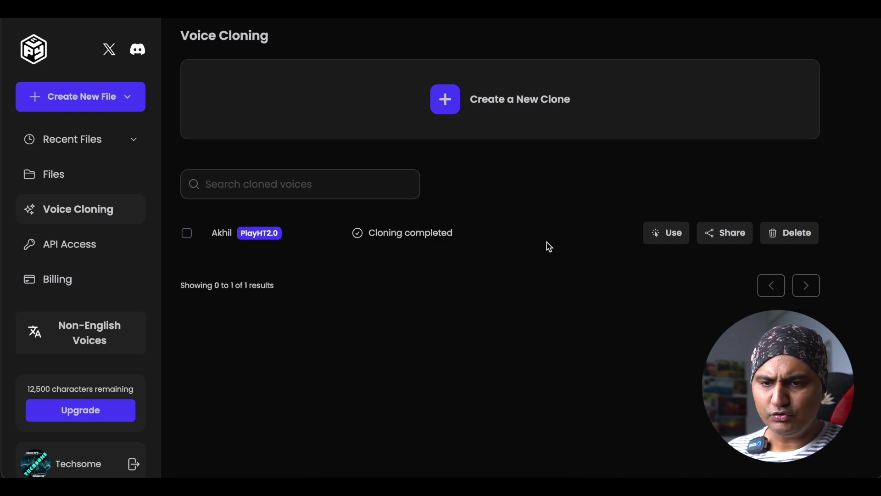
Step: Reopen the "Hey everyone! Um, welcome" audio file and assign the cloned voice to all its paragraphs
{"action": "left_click", "coordinate": [94, 171]}
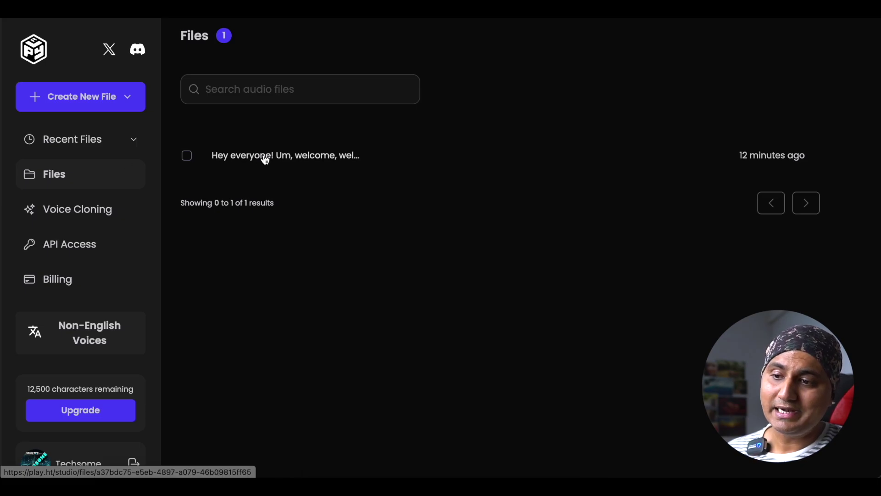
{"action": "left_click", "coordinate": [265, 157]}
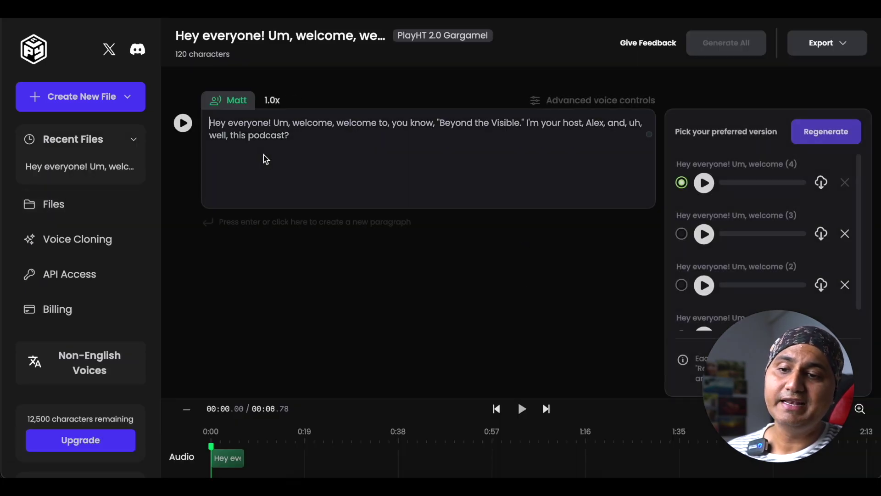
{"action": "left_click", "coordinate": [226, 104]}
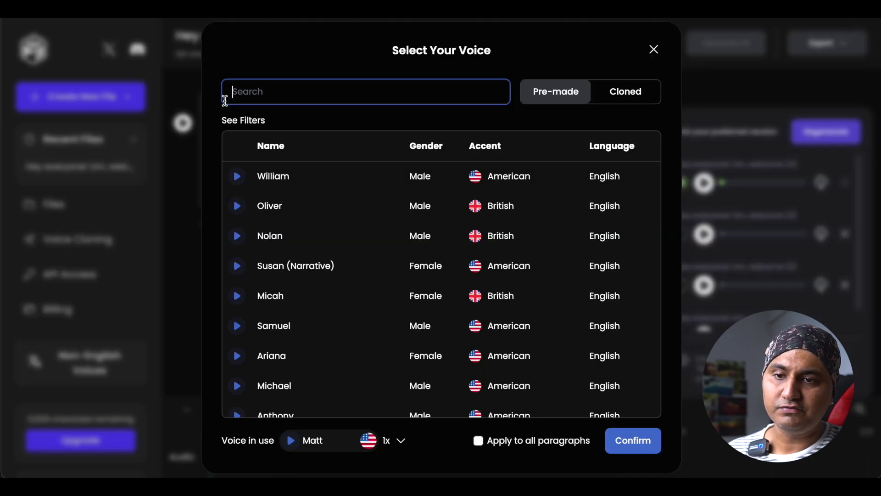
{"action": "left_click", "coordinate": [630, 96]}
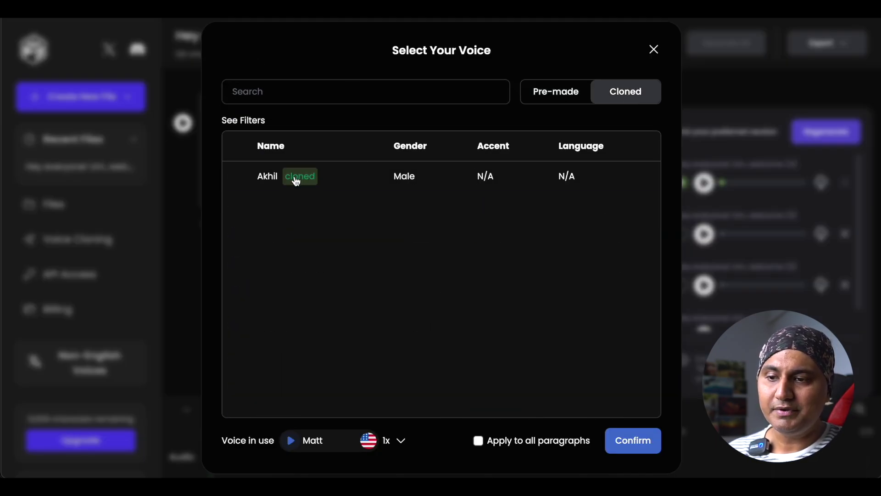
{"action": "left_click", "coordinate": [296, 180]}
{"action": "left_click", "coordinate": [478, 442]}
{"action": "left_click", "coordinate": [619, 447]}
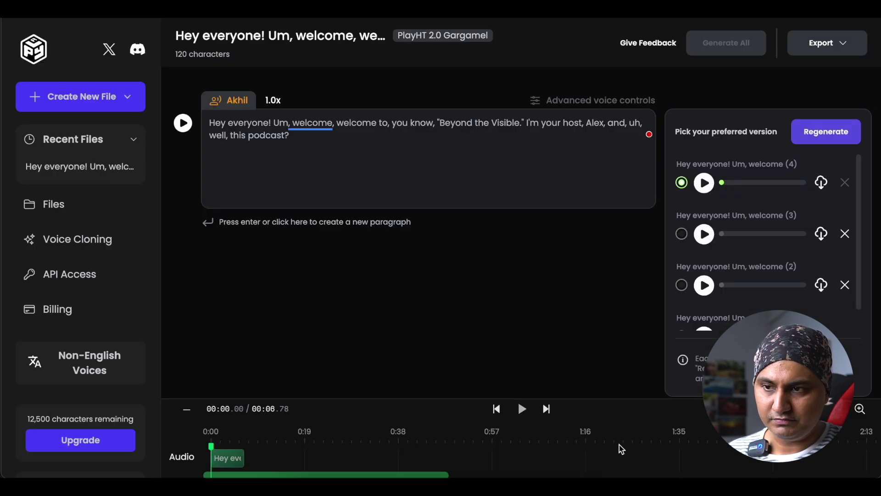